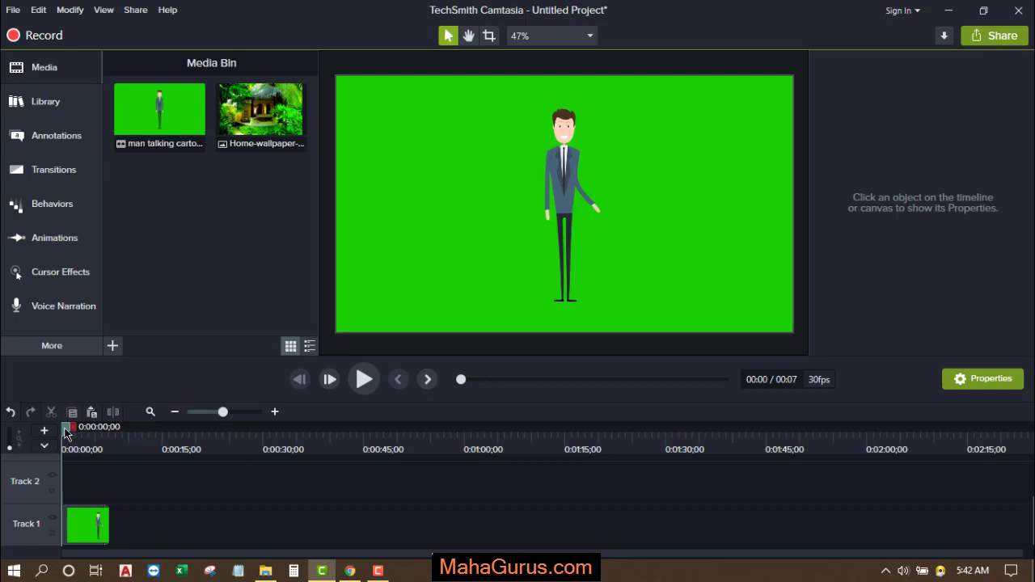
left_click(364, 379)
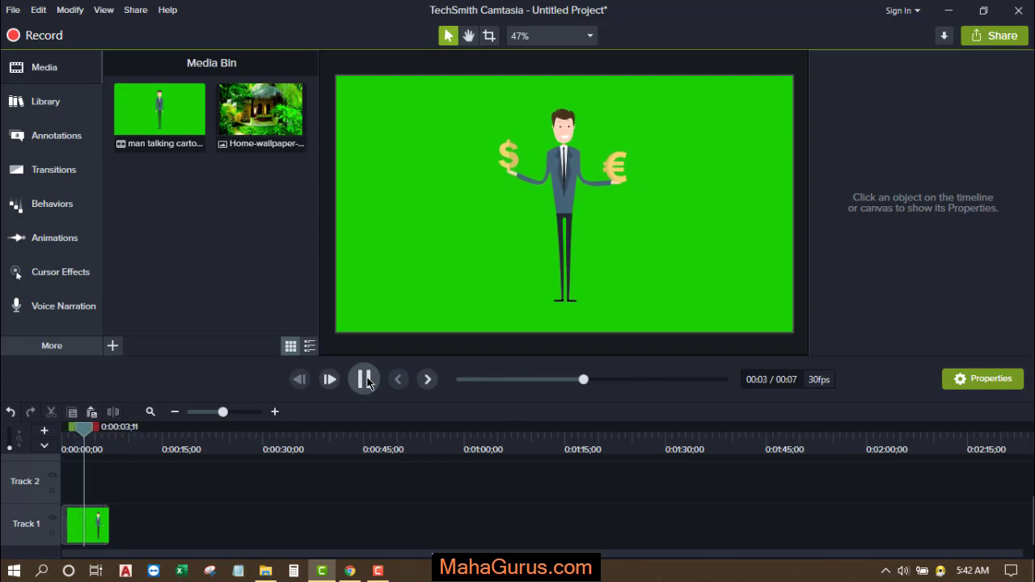
left_click(364, 379)
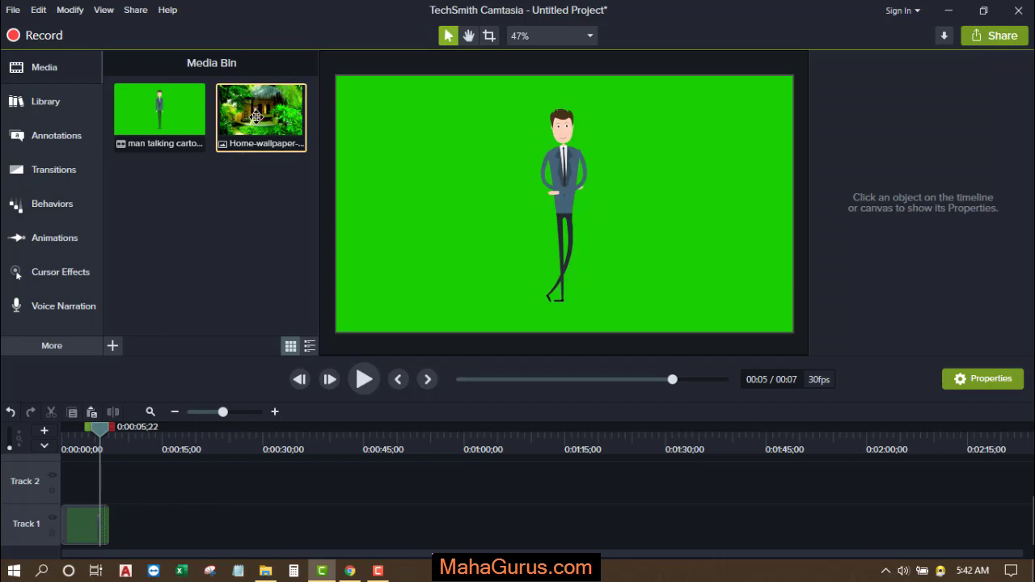
Place the Home-wallpaper photo at the start of Track 1, extended to the cartoon clip's length.
left_click_drag(275, 483, 70, 483)
left_click_drag(166, 533, 89, 534)
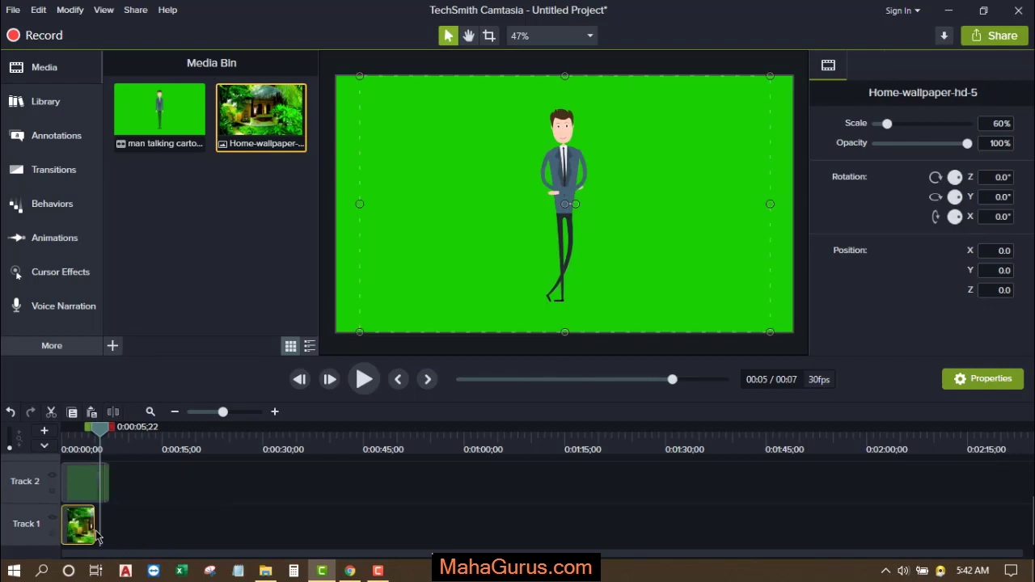
left_click_drag(92, 529, 109, 530)
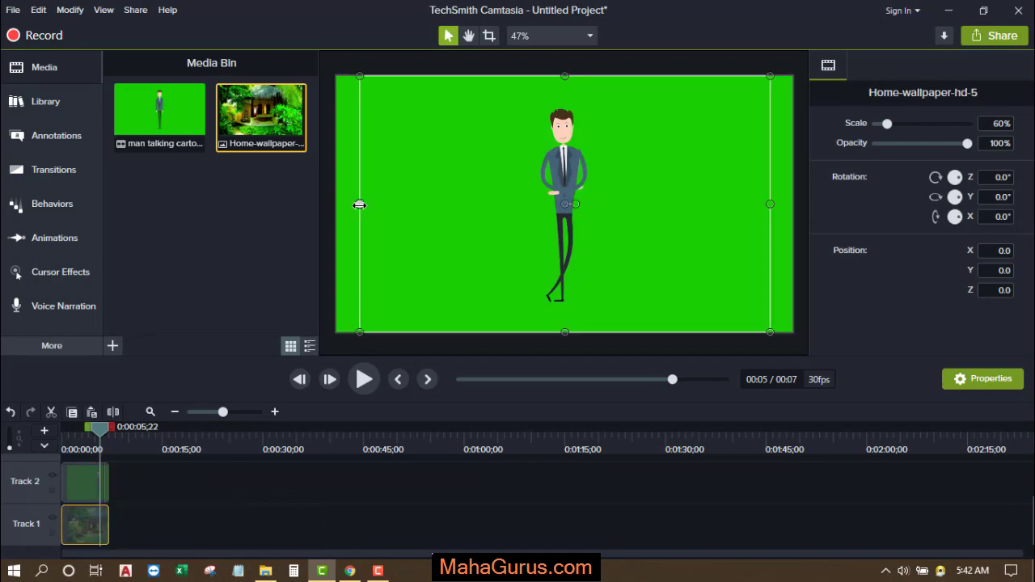
Scale the jungle-house photo up to 66.7% so it fills the frame.
left_click_drag(359, 204, 337, 205)
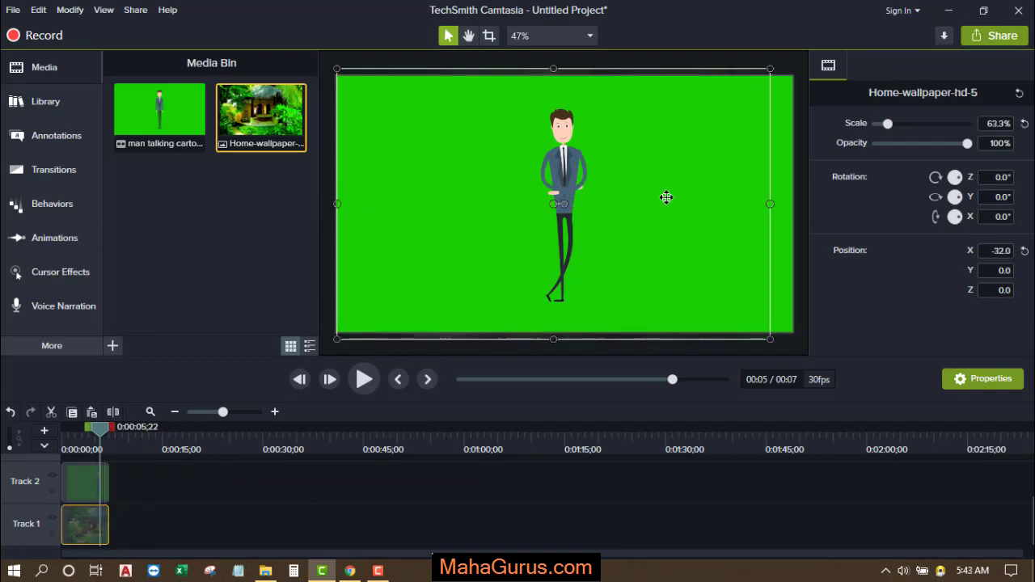
left_click_drag(771, 203, 792, 204)
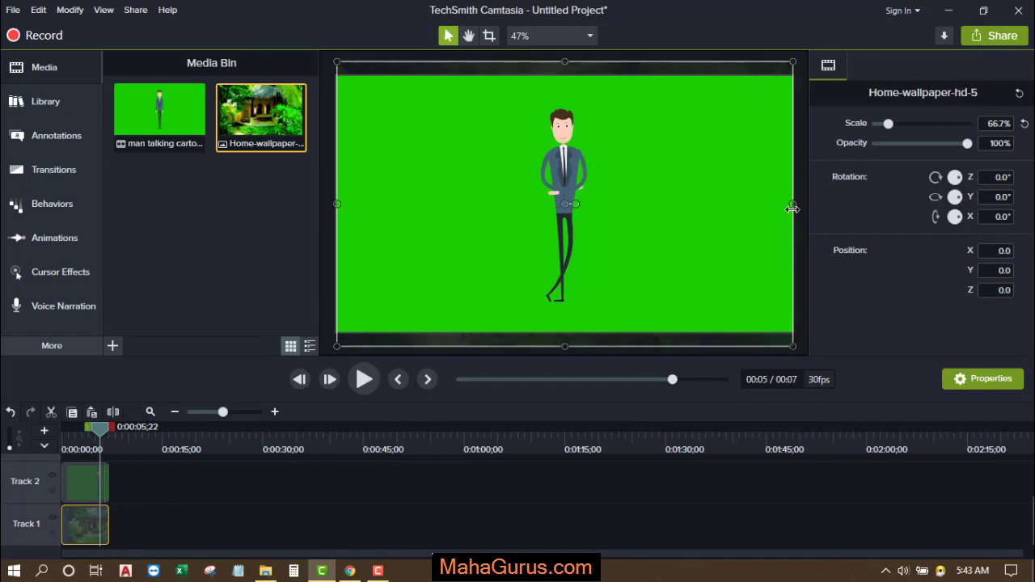
left_click(78, 493)
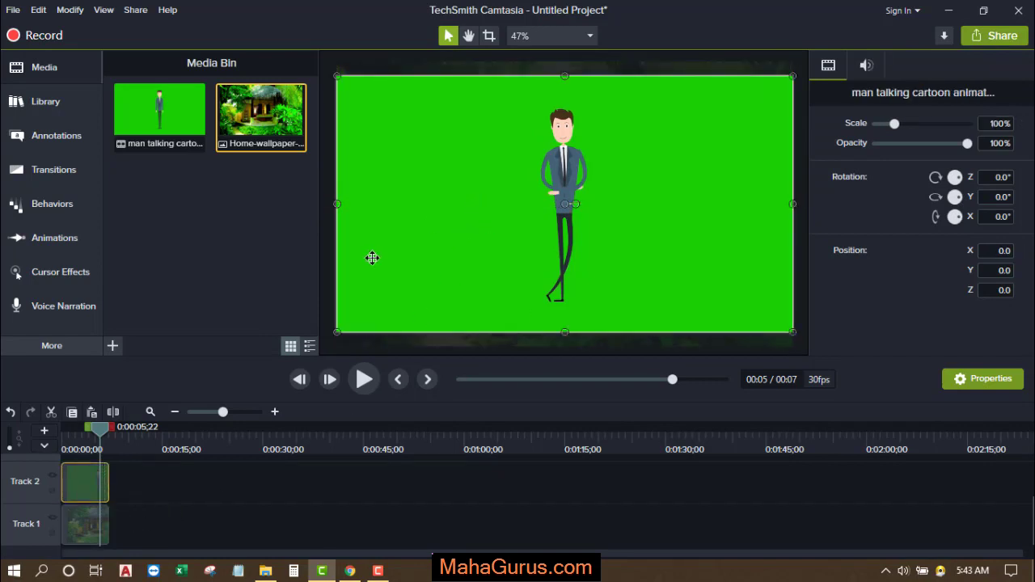
Add a Remove a Color effect to the cartoon clip and sample the green backdrop with the eyedropper.
left_click(71, 10)
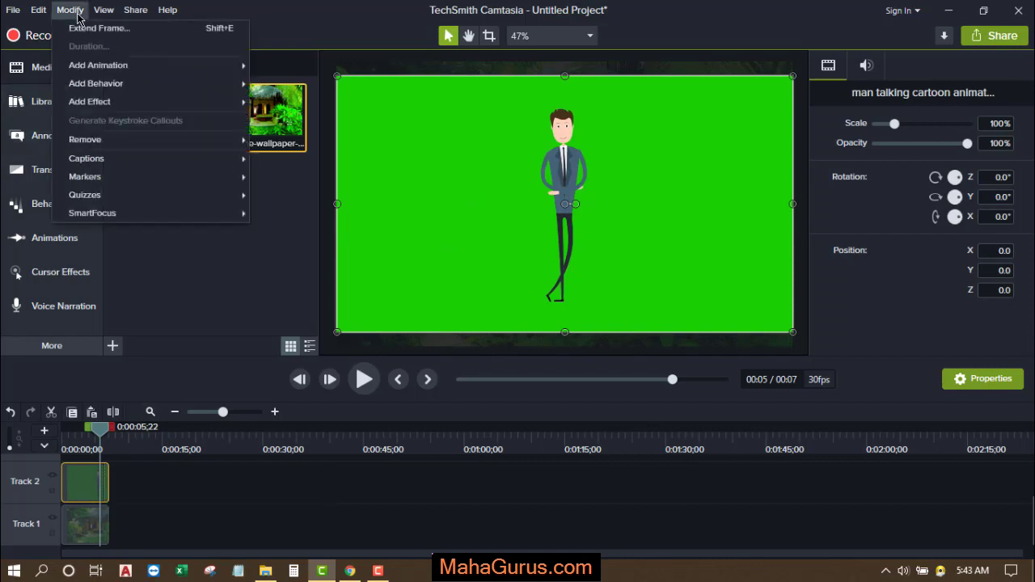
mouse_move(155, 101)
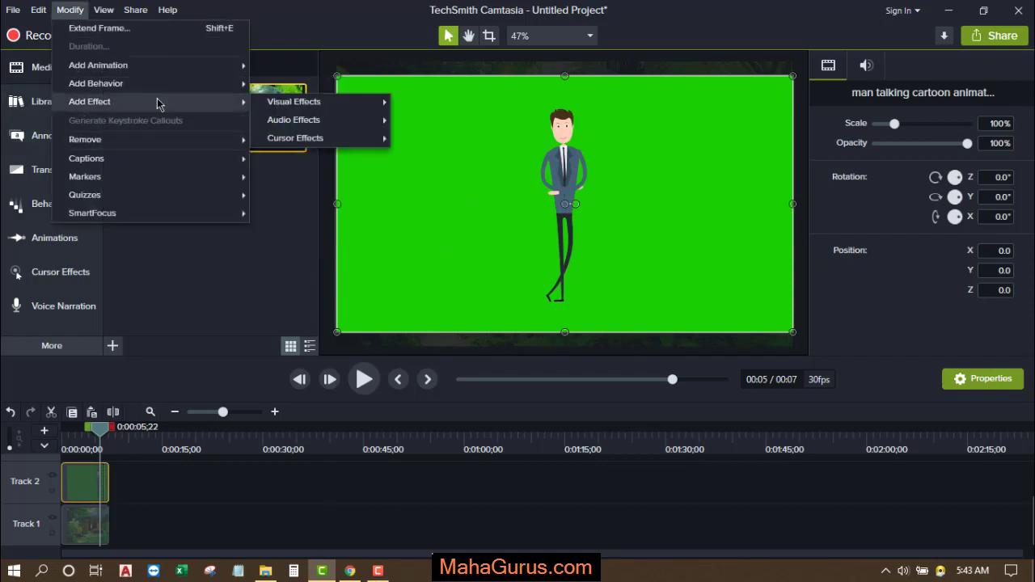
mouse_move(299, 112)
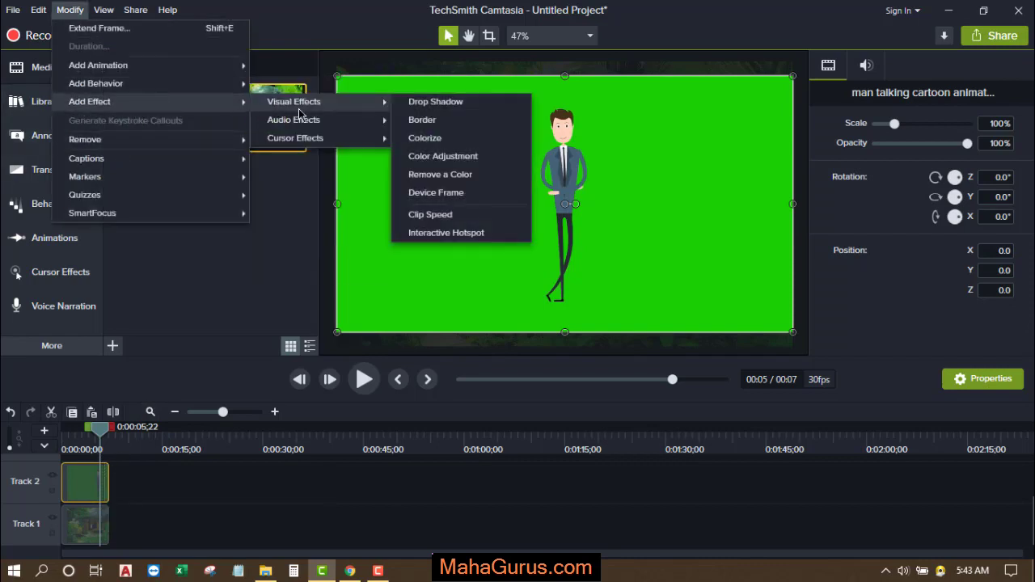
left_click(447, 175)
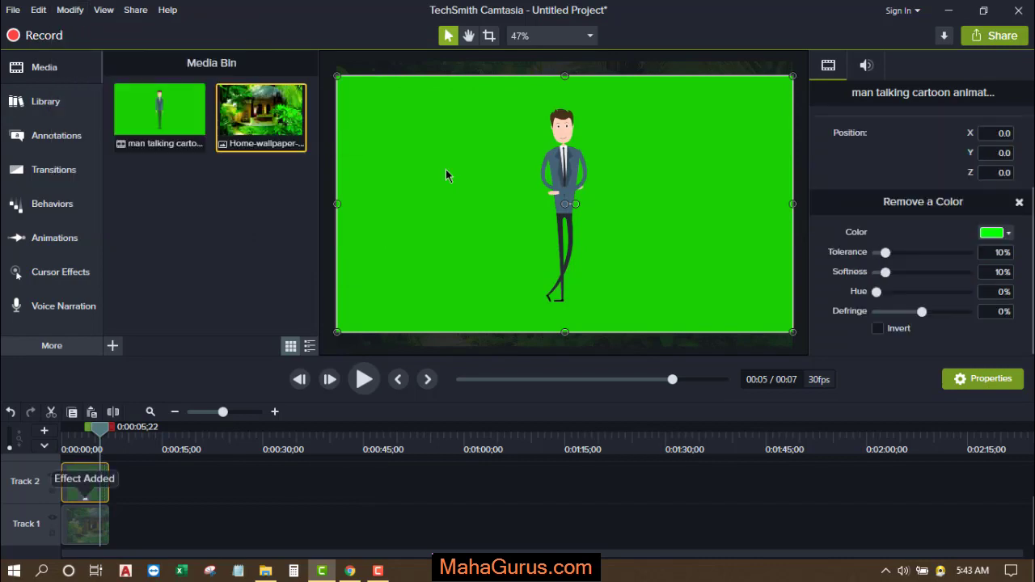
left_click(1000, 233)
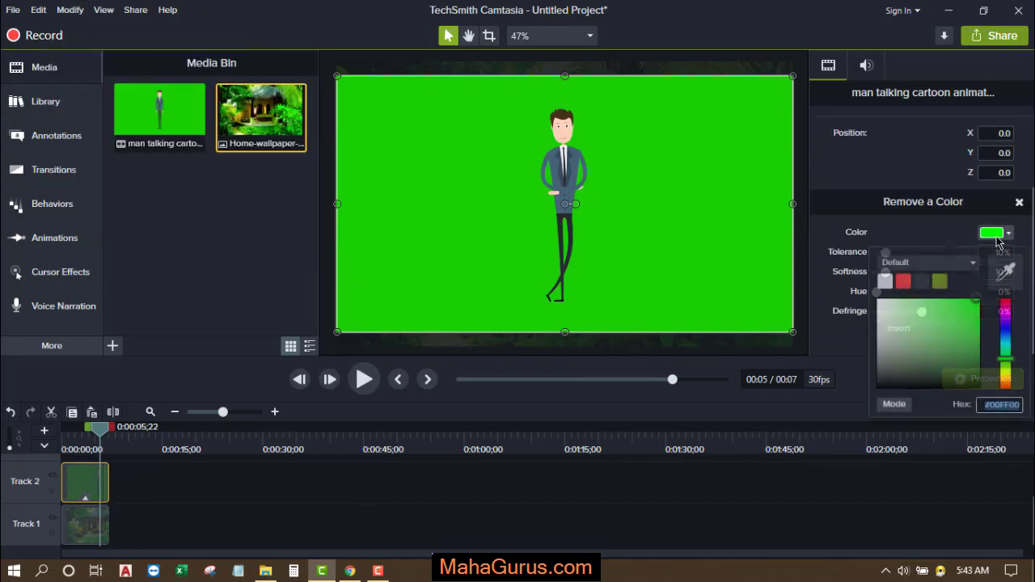
left_click(1007, 274)
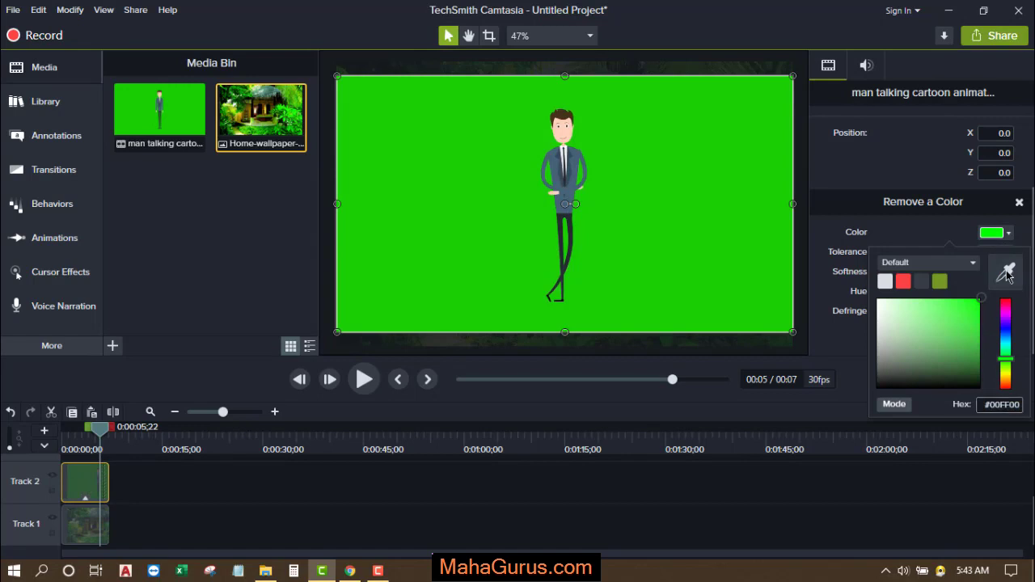
left_click(746, 207)
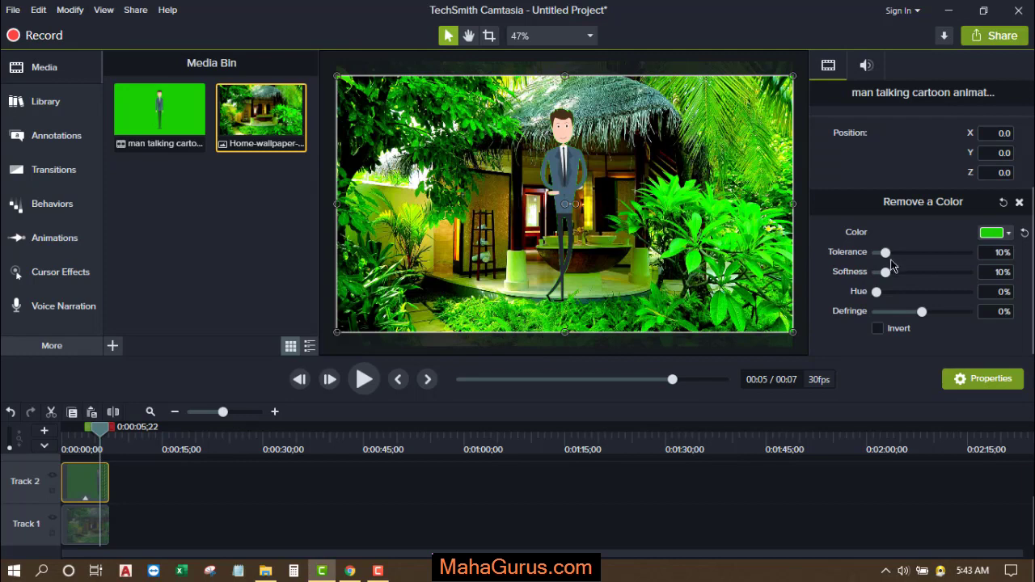
Raise key tolerance to 26%, then resize the businessman to 71.8% standing before the hut.
left_click_drag(886, 254, 885, 292)
left_click_drag(897, 255, 902, 254)
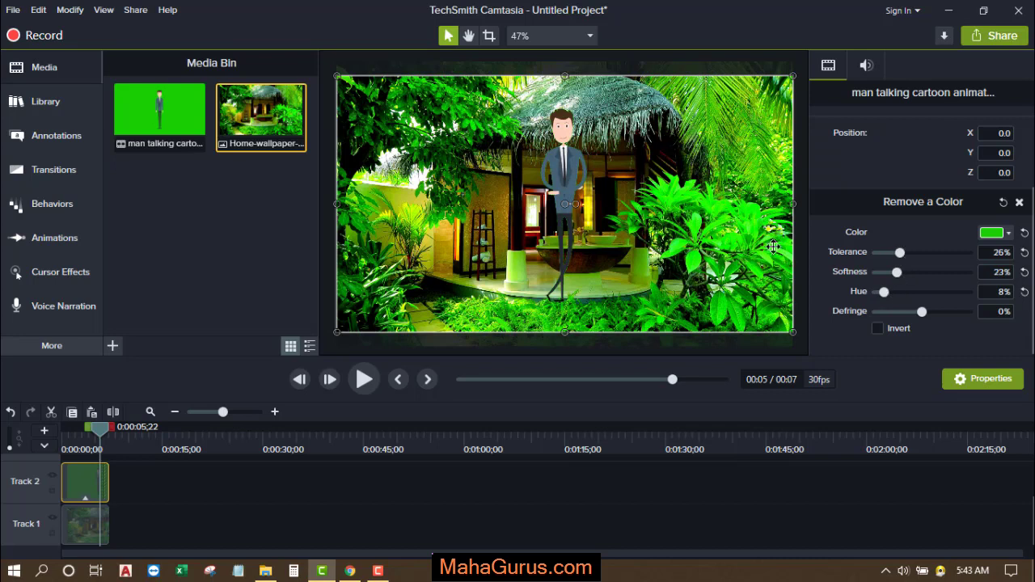
left_click_drag(719, 193, 660, 191)
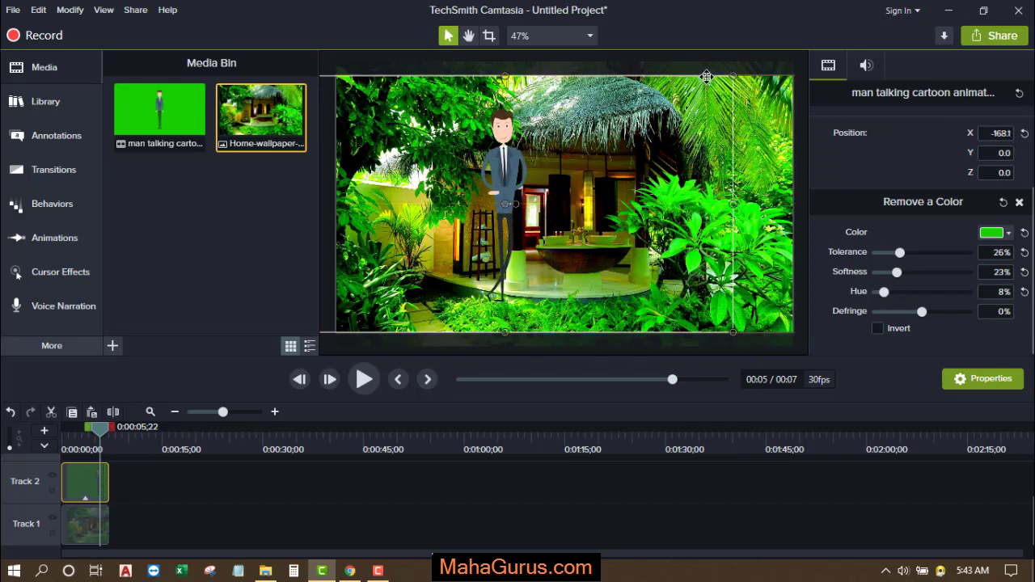
left_click_drag(733, 75, 687, 100)
mouse_move(572, 180)
left_mouse_down()
mouse_move(548, 208)
mouse_move(586, 179)
left_mouse_up()
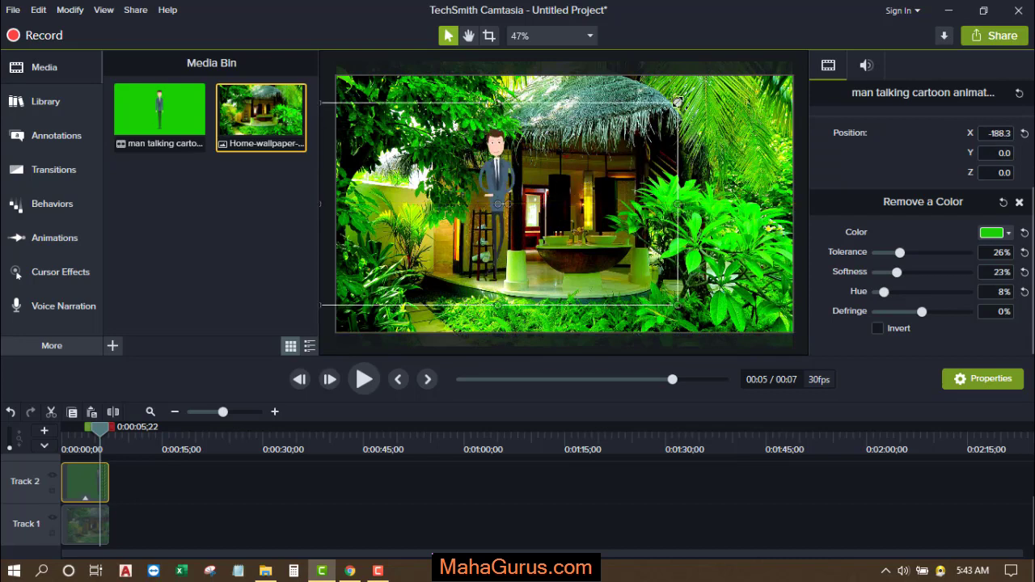
left_click_drag(676, 104, 547, 217)
left_click(639, 196)
left_click(589, 220)
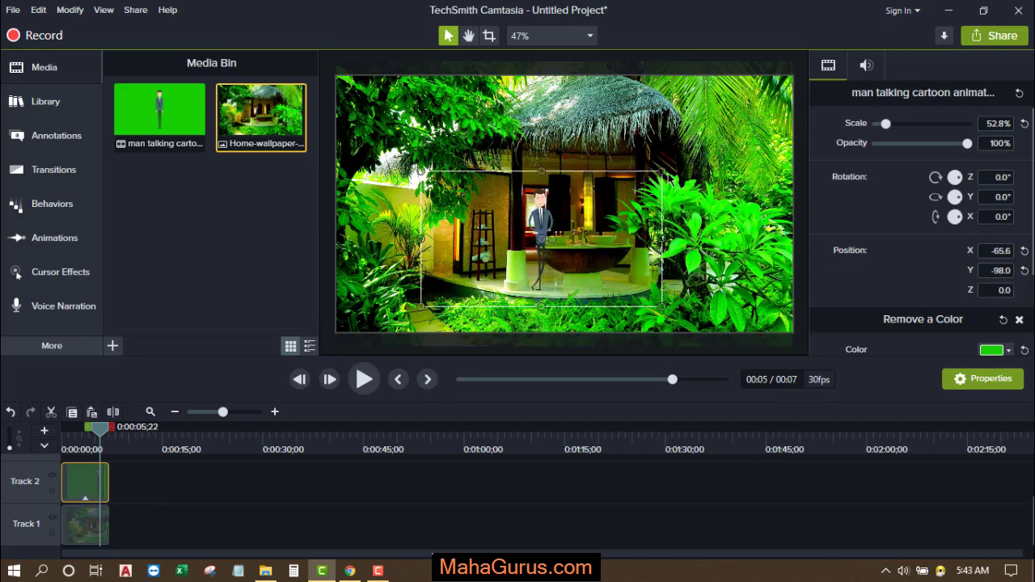
left_click_drag(660, 170, 706, 129)
left_click_drag(548, 217, 587, 203)
left_click(254, 483)
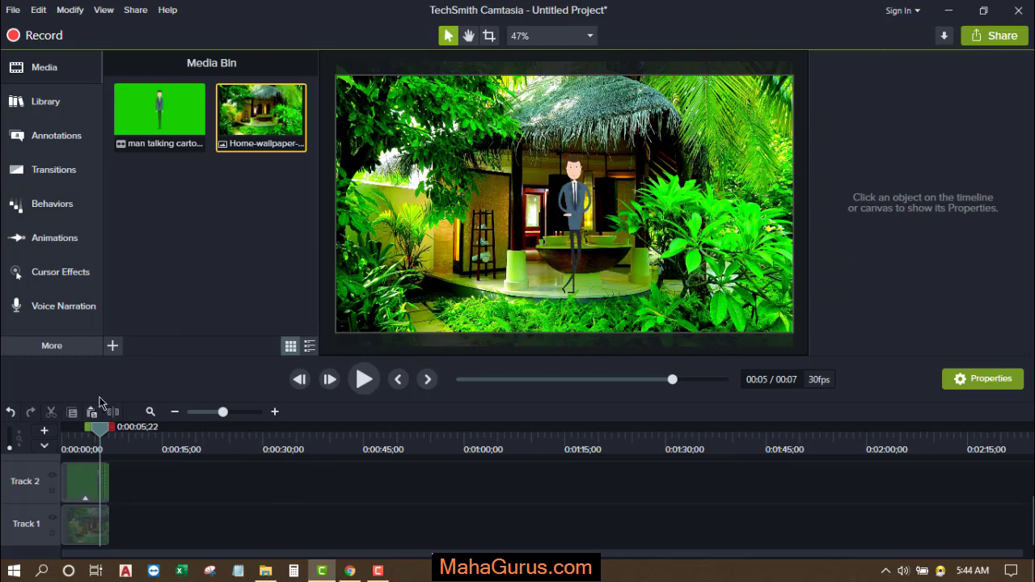
Rewind to 00:00 and preview the keyed composite through to 00:07.
left_click_drag(89, 428, 40, 431)
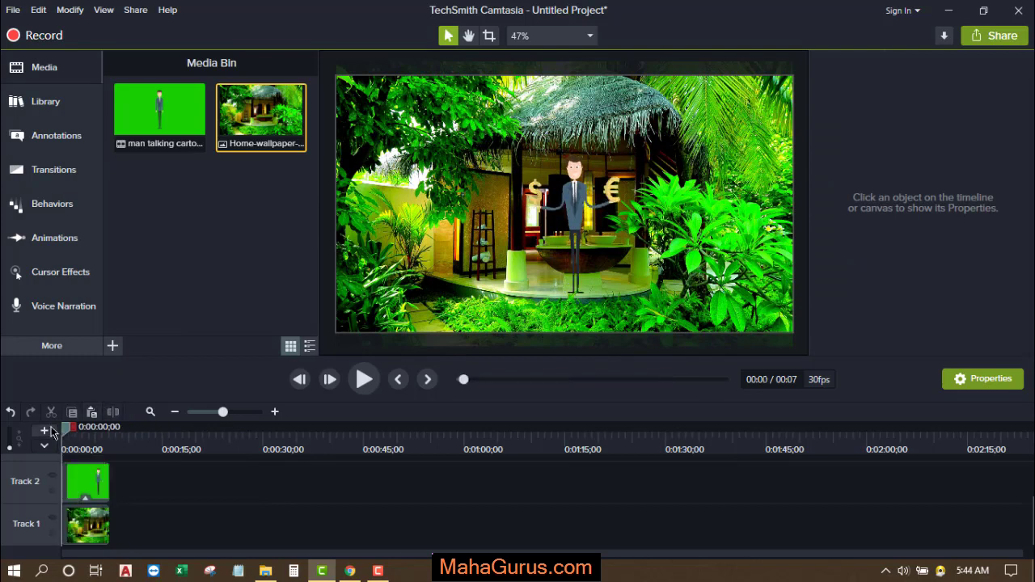
left_click(364, 379)
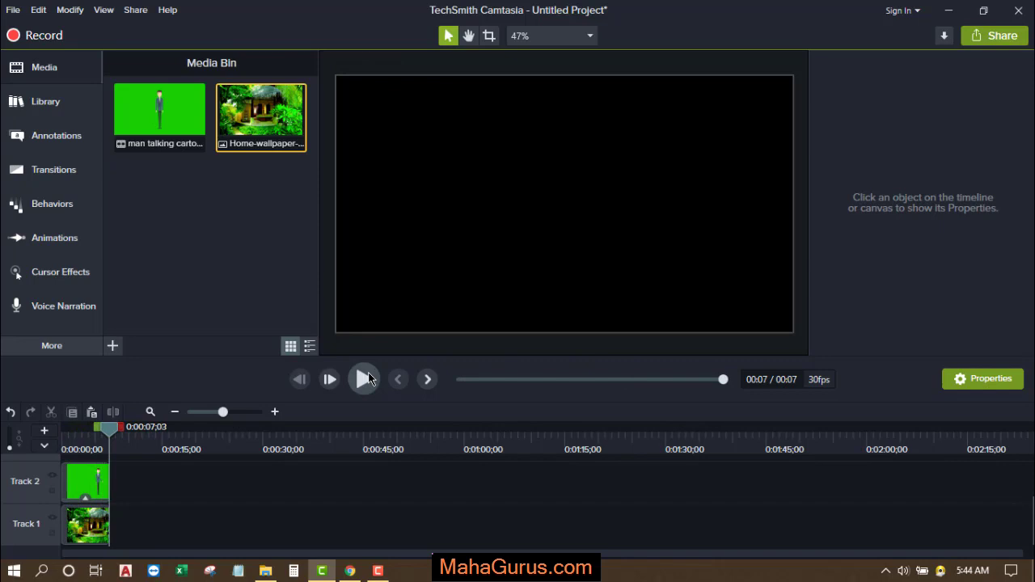
left_click(368, 373)
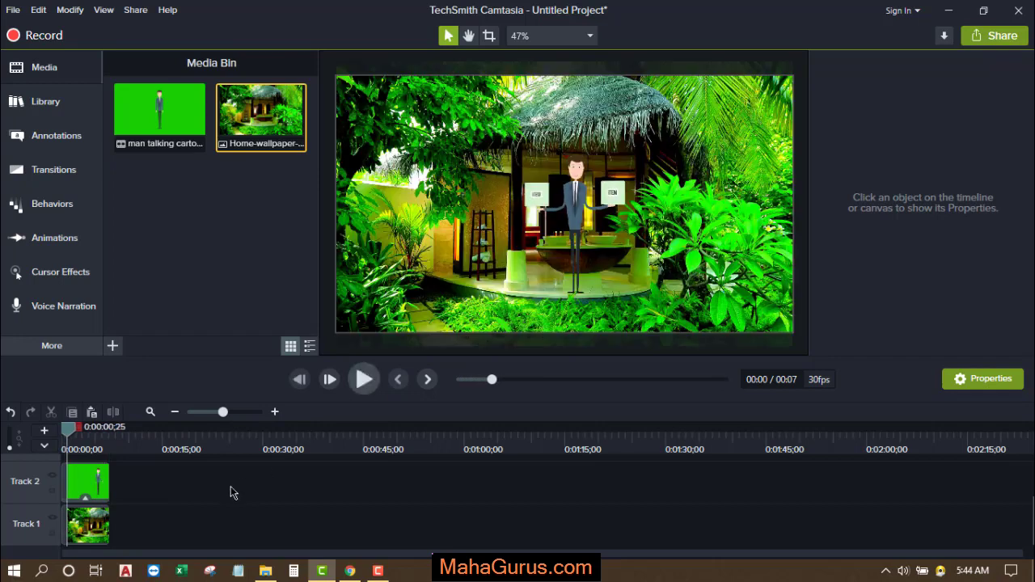
Add a red (#FF0000) text callout on Track 3 at lower left reading 'REAL STATE OFFERS'.
scroll(230, 493, "up", 2)
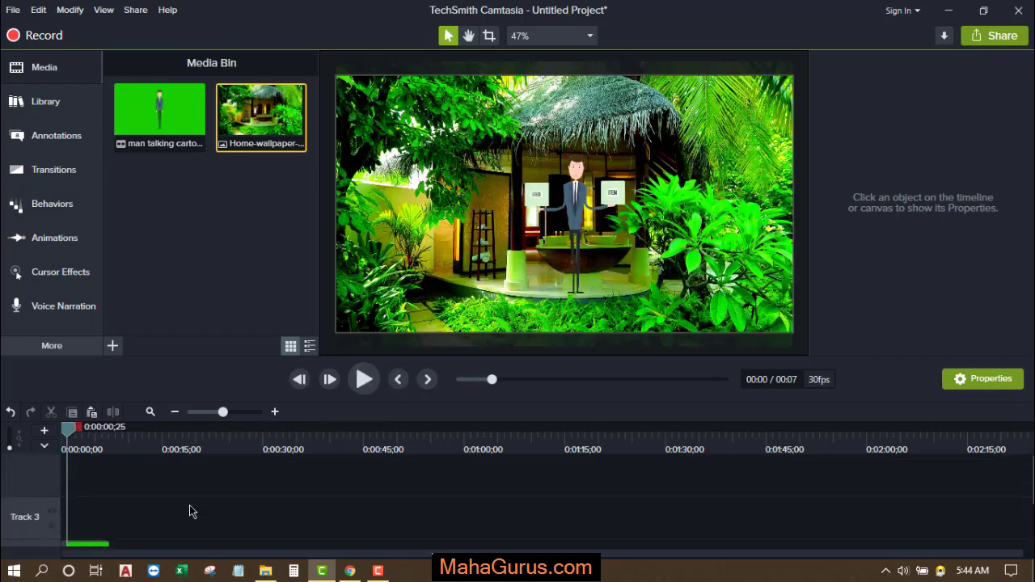
left_click(76, 148)
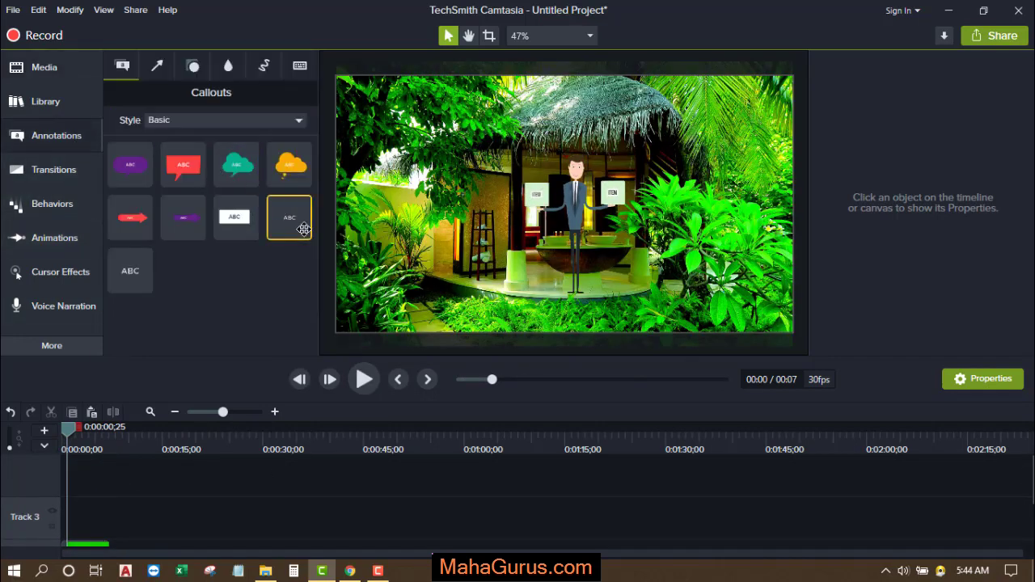
left_click_drag(304, 230, 75, 508)
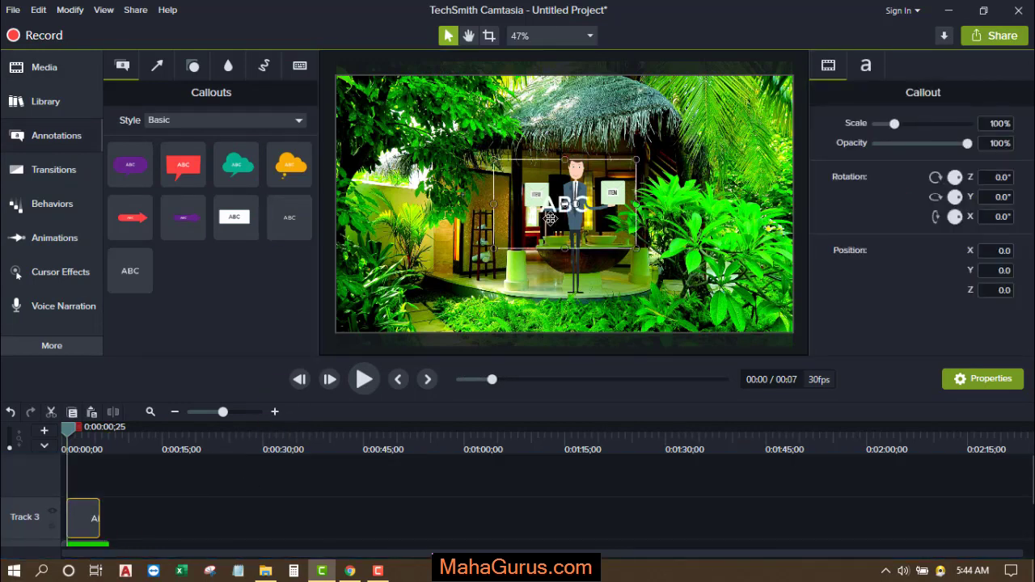
left_click_drag(542, 212, 391, 293)
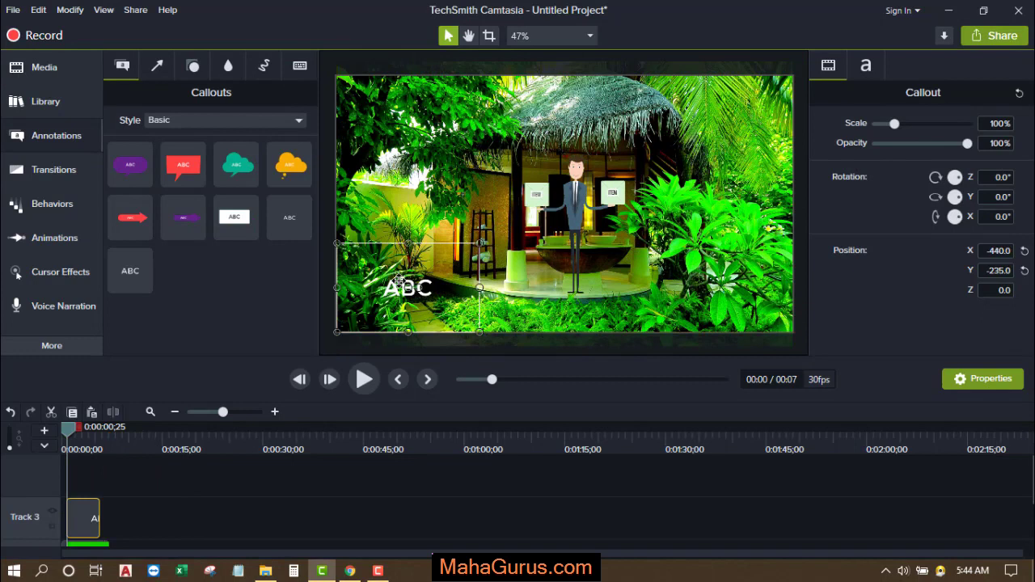
double_click(395, 287)
left_click(1001, 166)
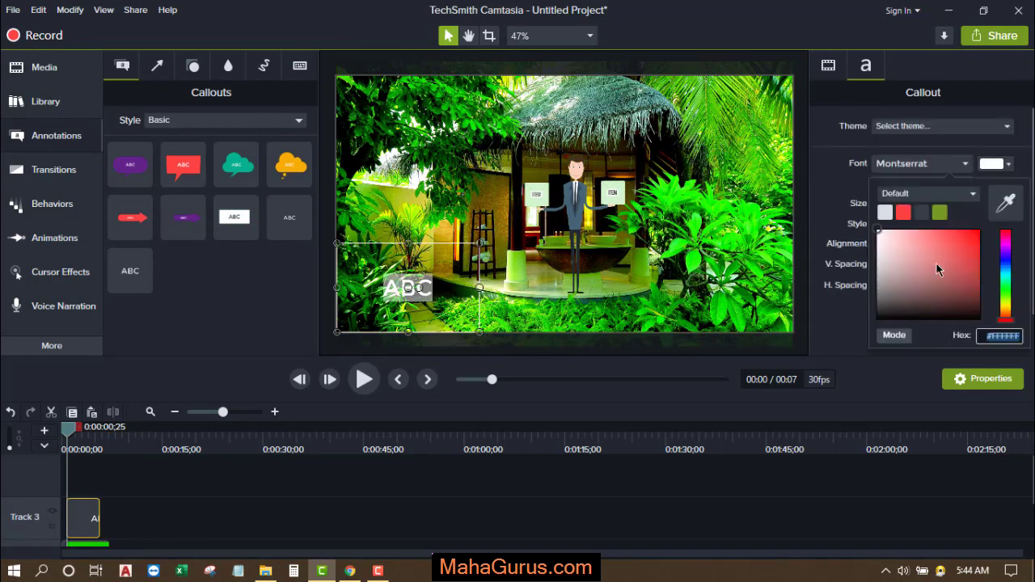
left_click_drag(937, 270, 1001, 207)
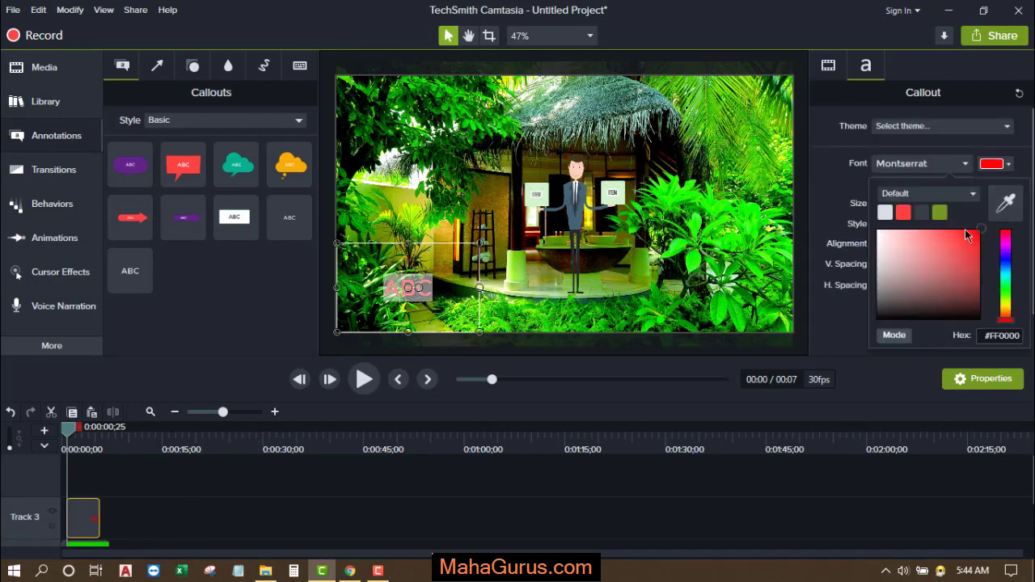
left_click(432, 283)
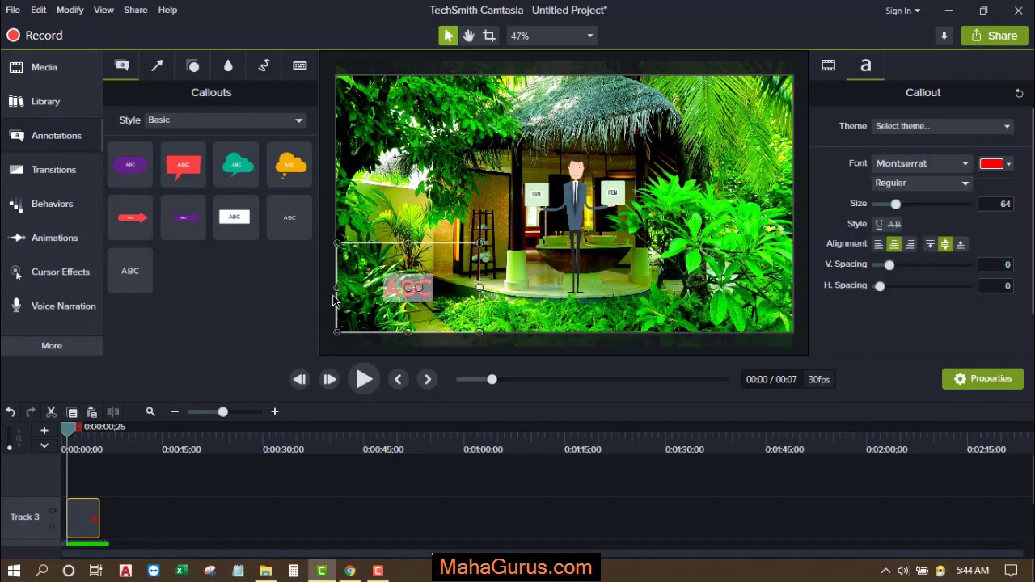
type("REAL STATE OF")
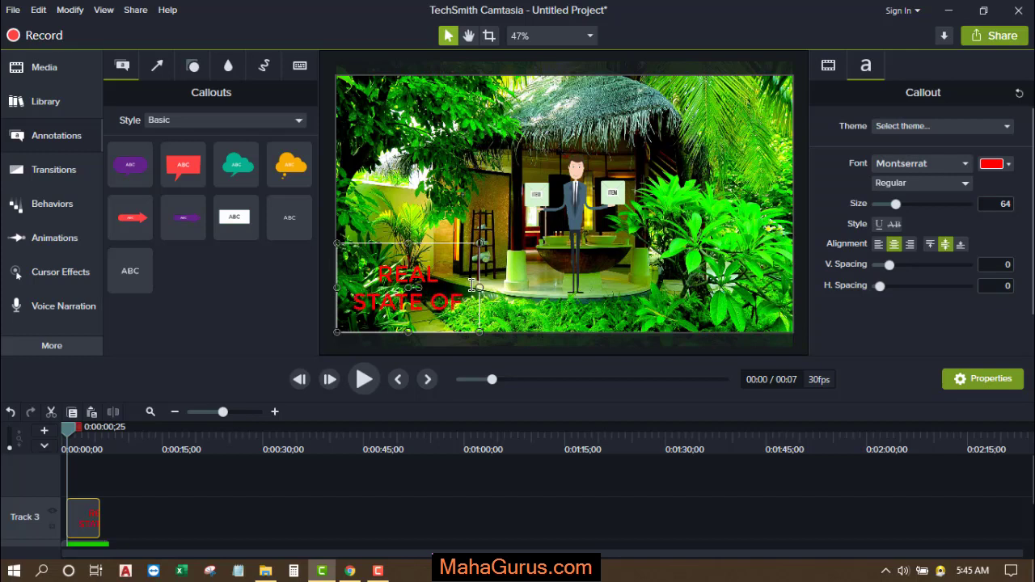
type("FERS")
left_click_drag(480, 287, 707, 265)
Place a copy of the callout after the first and retype it as '50% OFF ON 2BHK'.
left_click(113, 449)
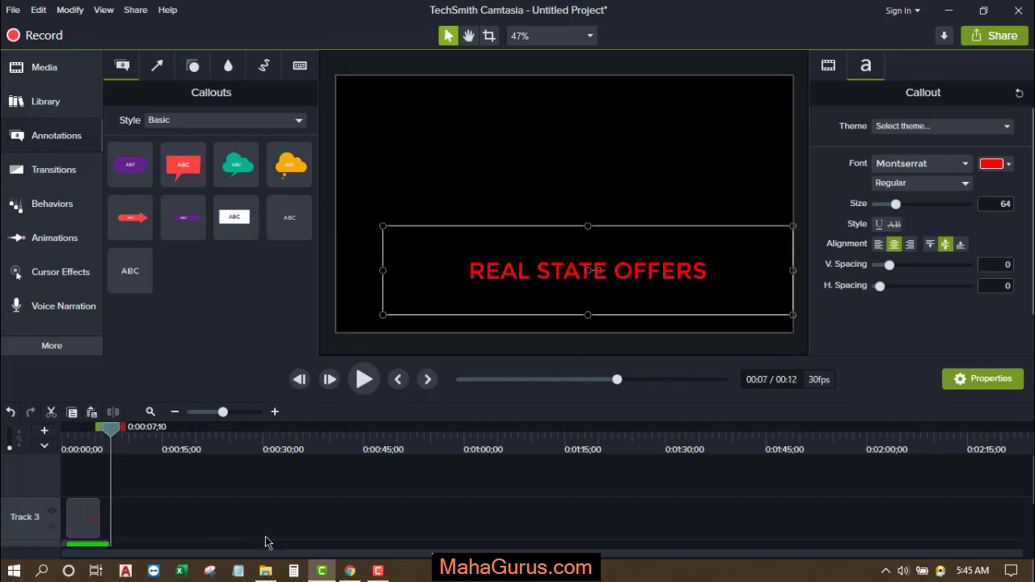
mouse_move(81, 517)
left_mouse_down()
mouse_move(81, 527)
mouse_move(104, 473)
mouse_move(81, 516)
mouse_move(92, 510)
mouse_move(92, 520)
left_mouse_up()
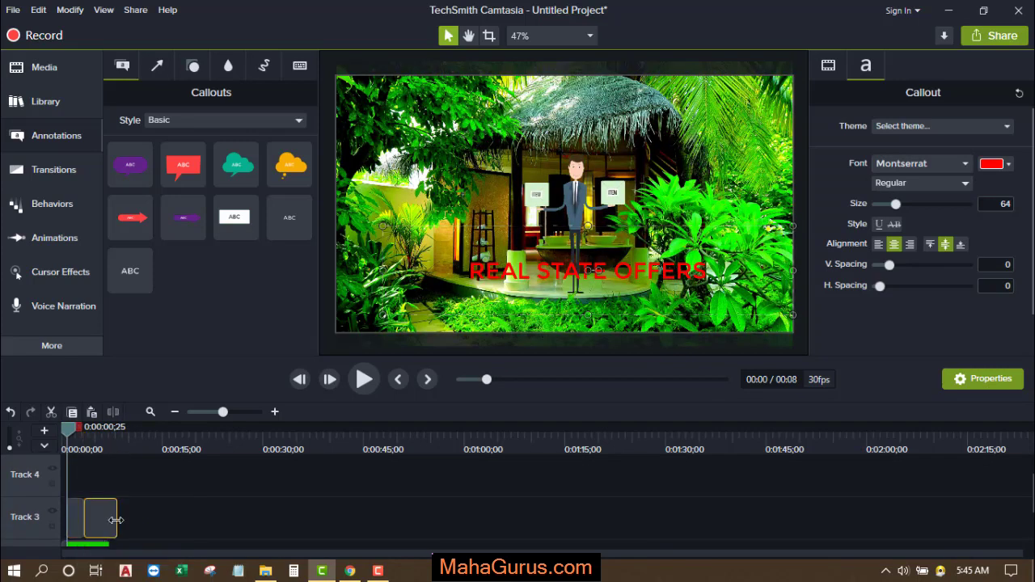
left_click(103, 457)
double_click(534, 271)
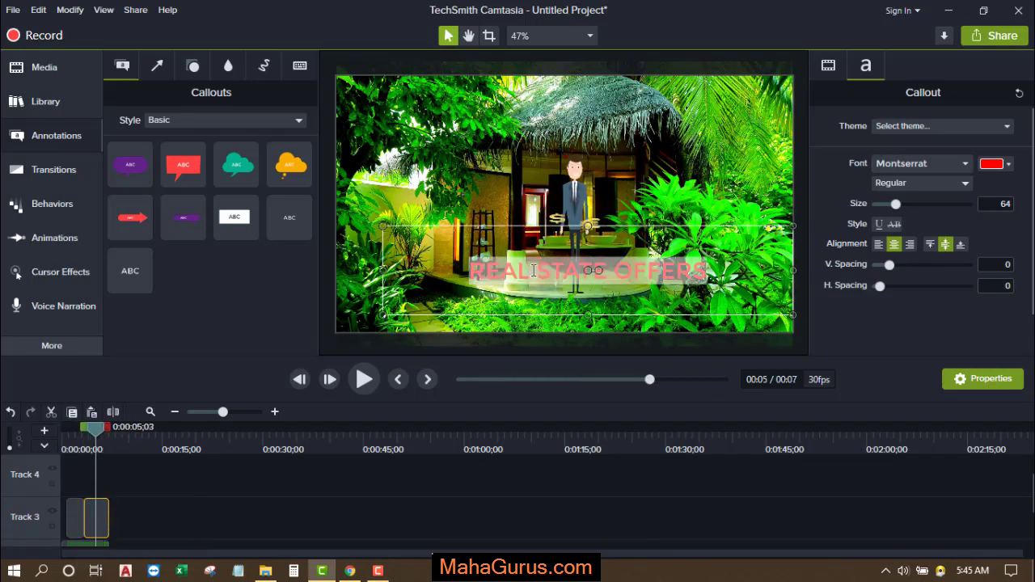
type("50%")
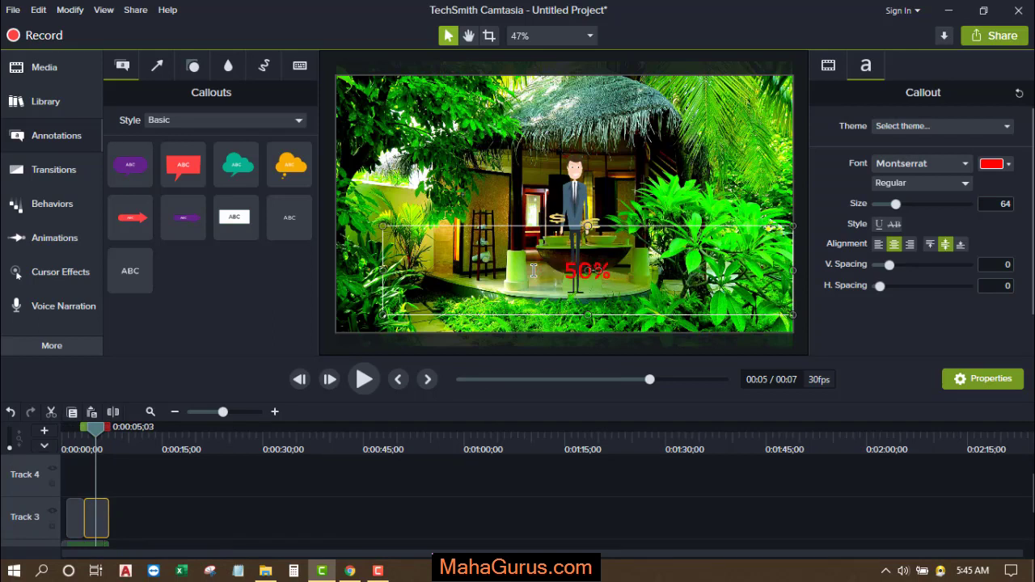
type(" OFF ON 2BHK")
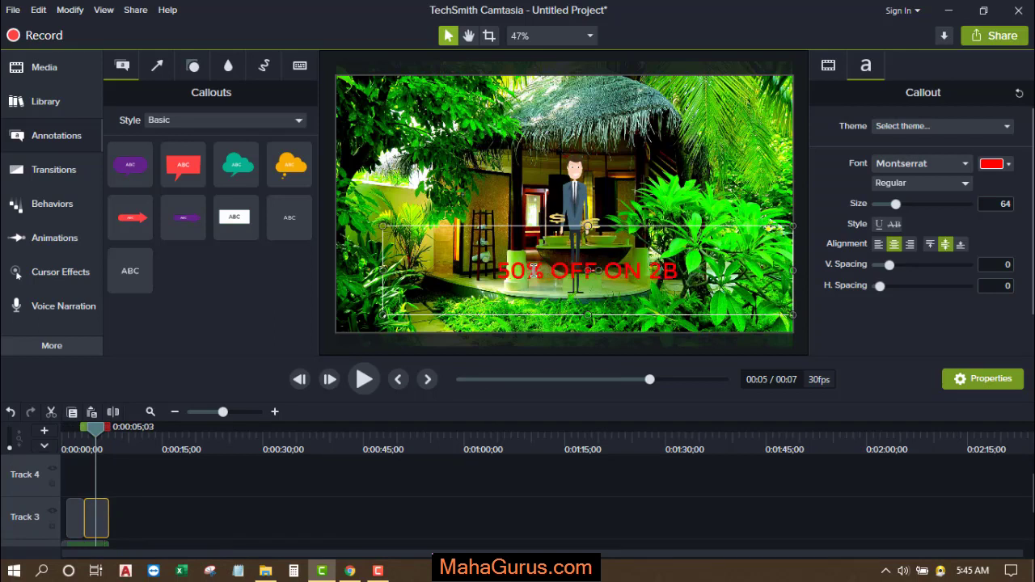
left_click(539, 506)
Apply the Drifting behavior to both callout clips and play the preview from the start.
left_click(68, 446)
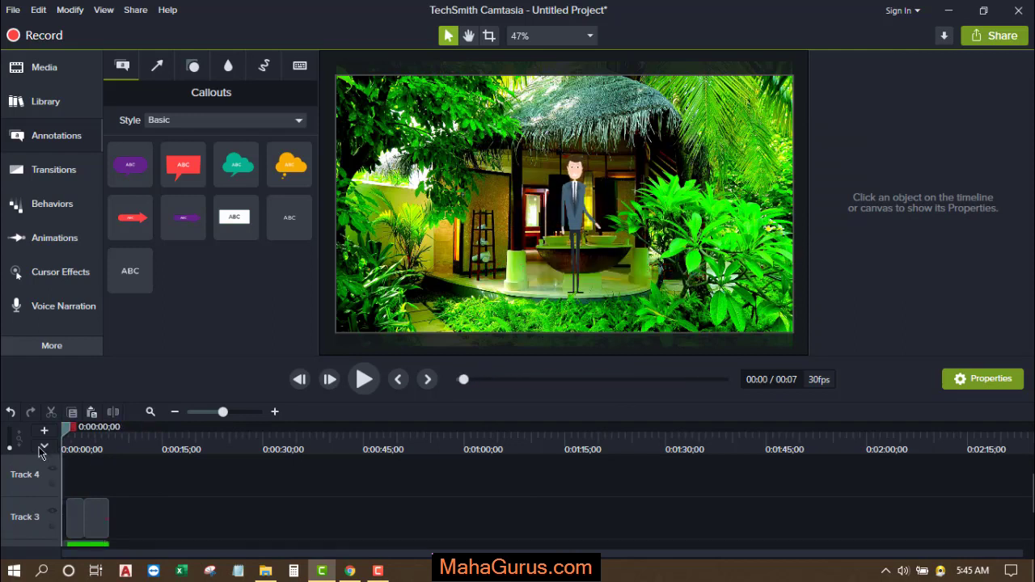
left_click(66, 531)
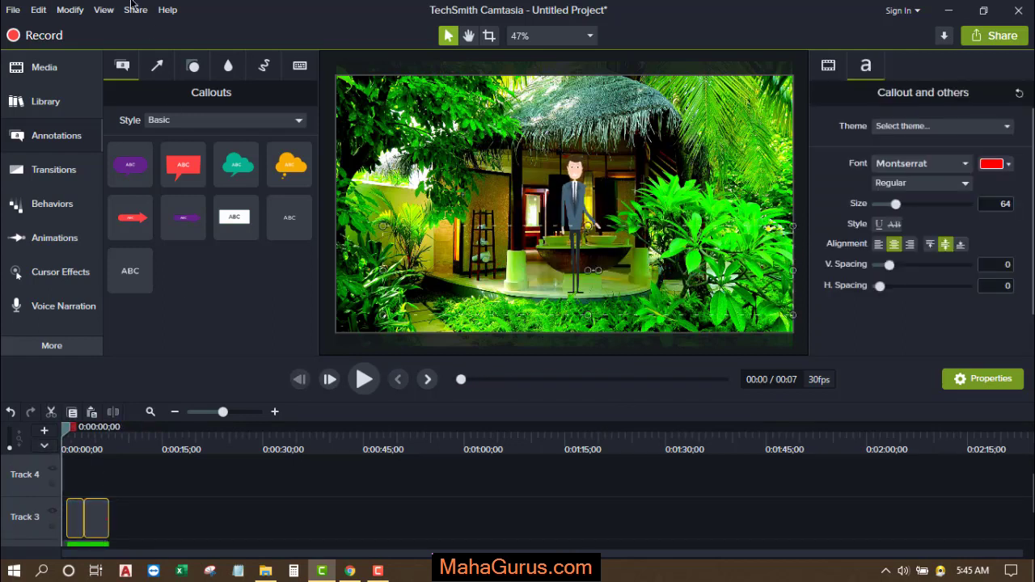
left_click(70, 10)
mouse_move(162, 85)
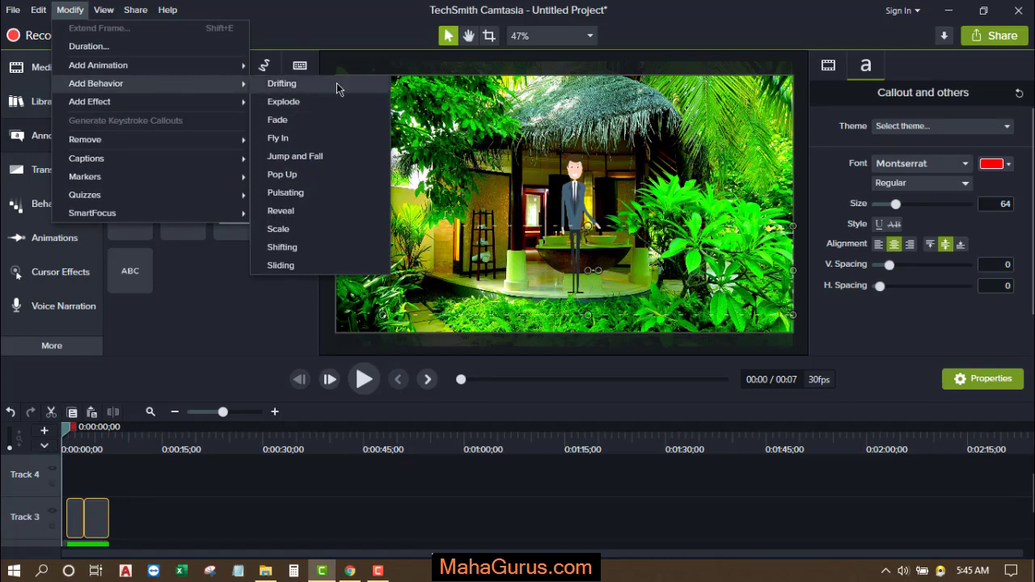
left_click(336, 84)
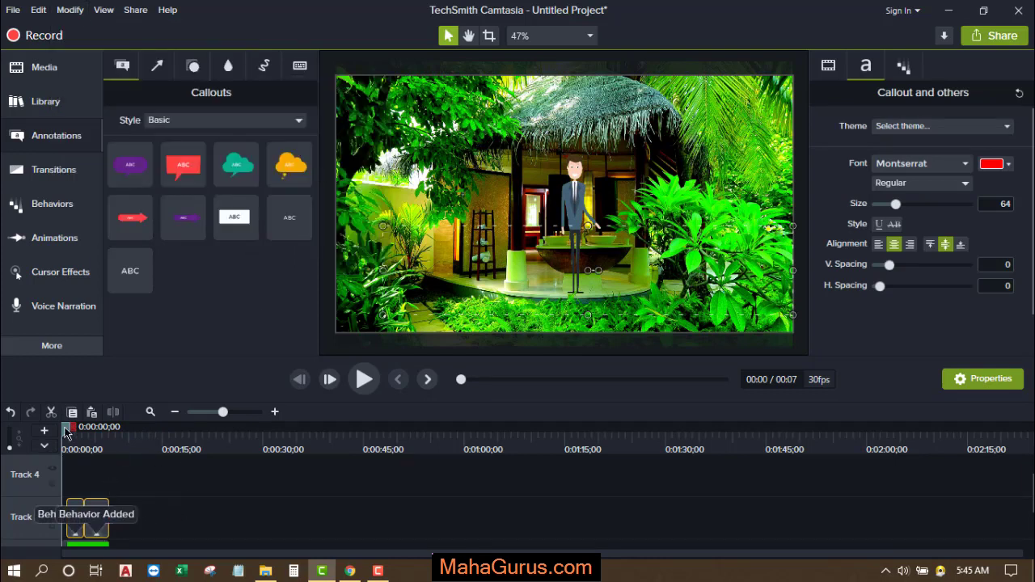
left_click(363, 379)
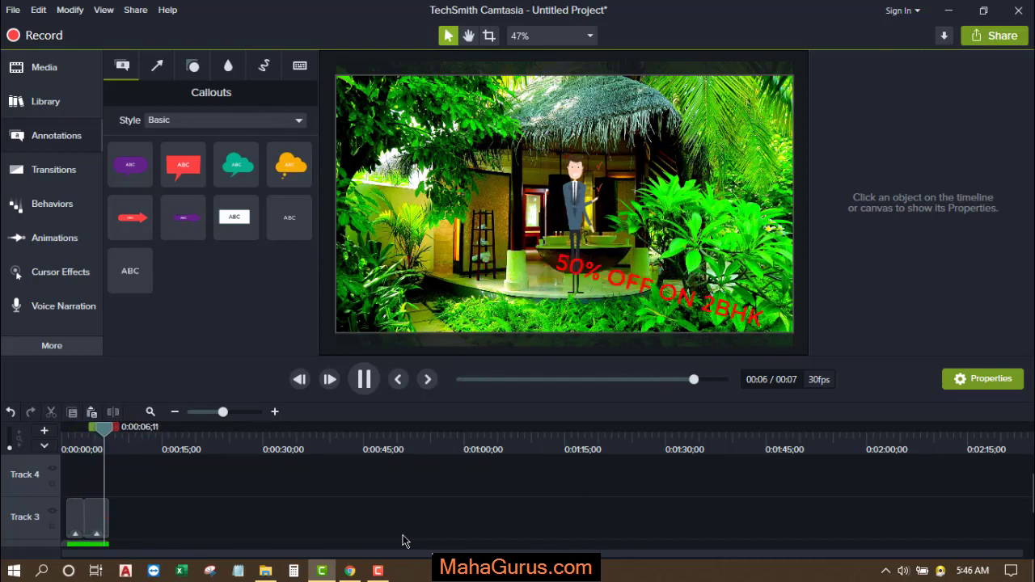
Show the Media Bin listing the cartoon businessman clip and jungle-house wallpaper.
left_click(46, 76)
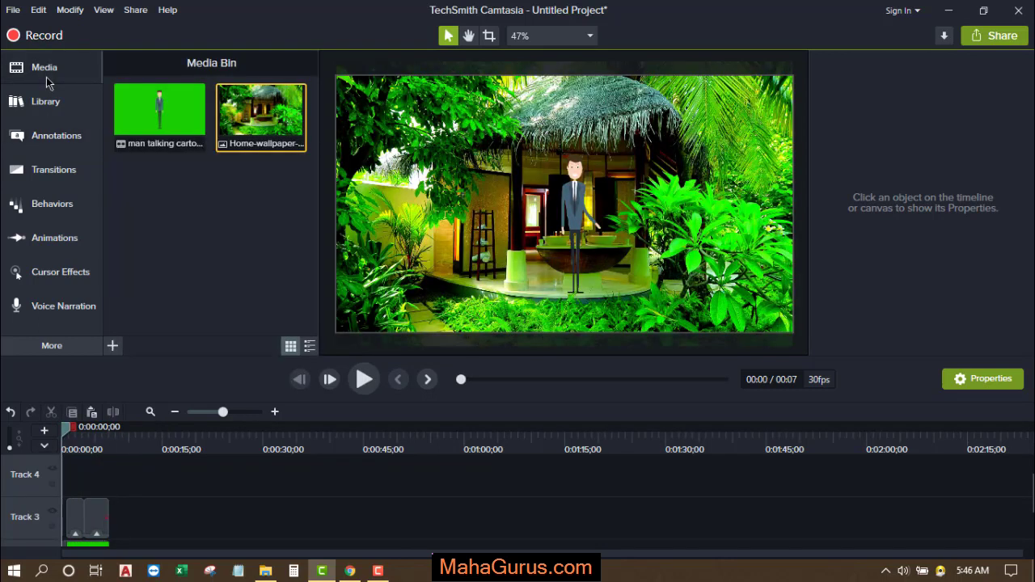